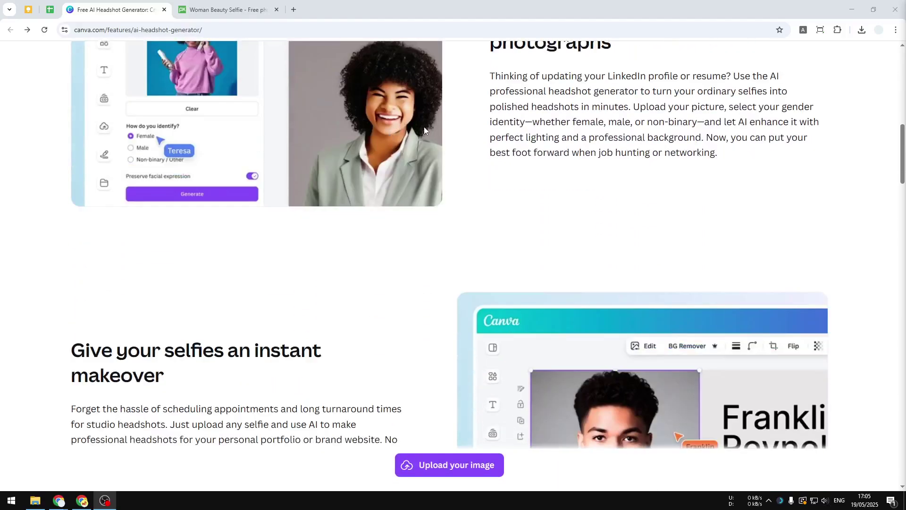
- Scroll down through the Canva headshot generator page, then return to its top
scroll(423, 137, down, 1)
scroll(423, 149, down, 1)
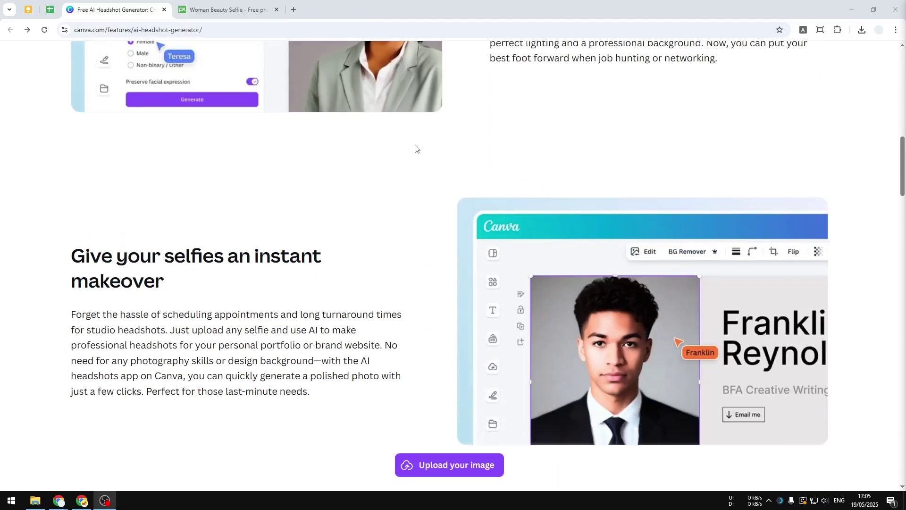
scroll(415, 149, down, 4)
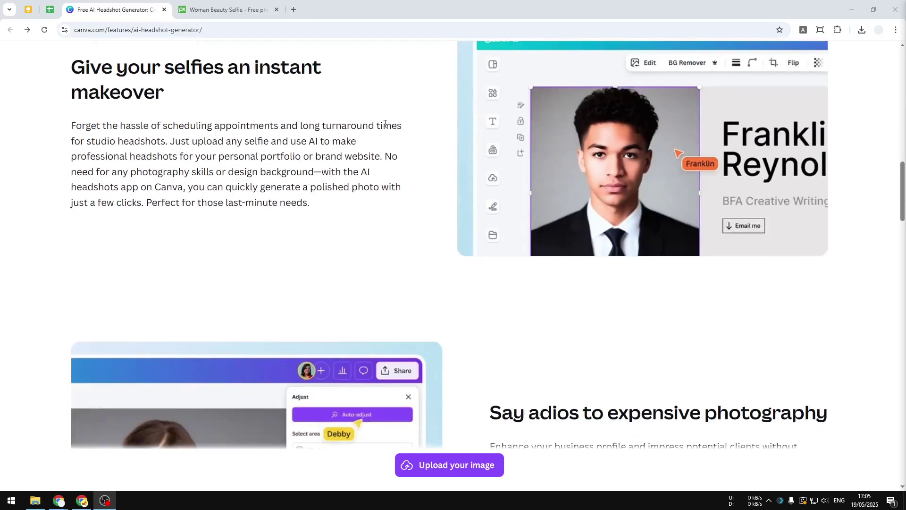
scroll(380, 125, down, 3)
scroll(375, 107, down, 2)
scroll(380, 99, down, 2)
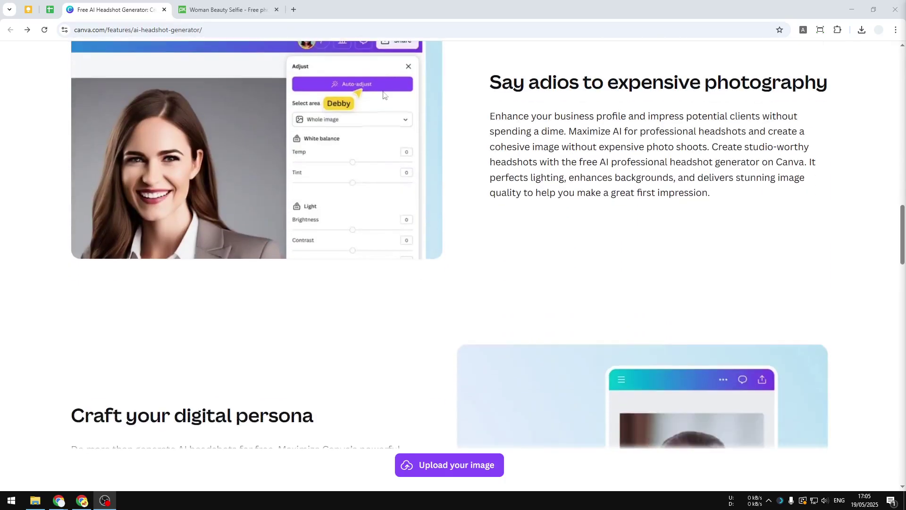
scroll(417, 118, down, 3)
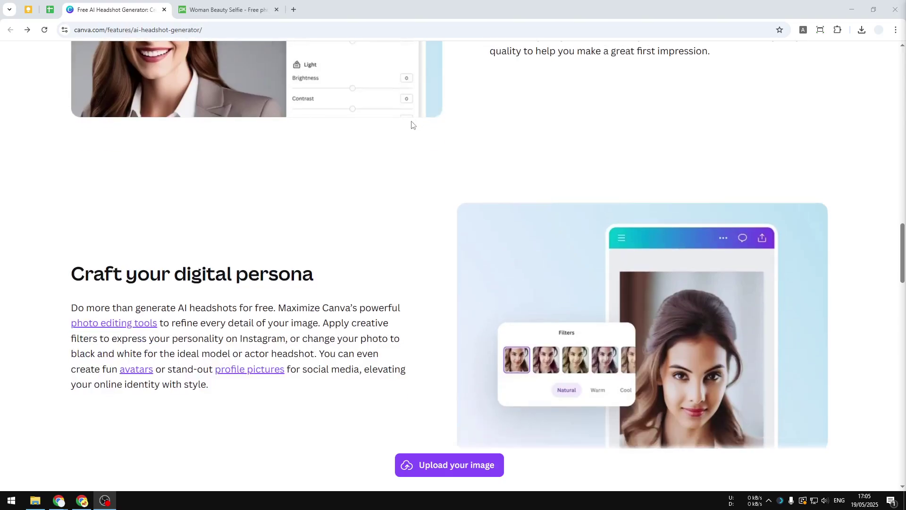
scroll(410, 130, down, 2)
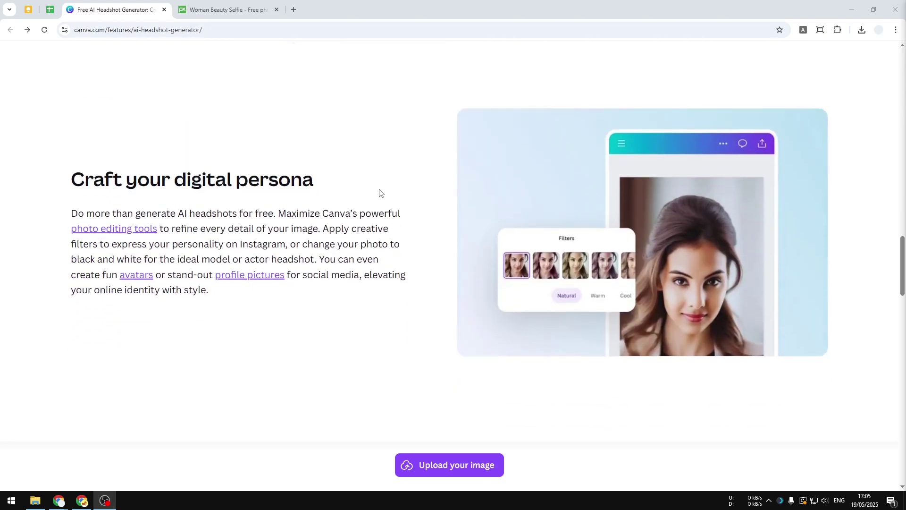
middle_click(367, 376)
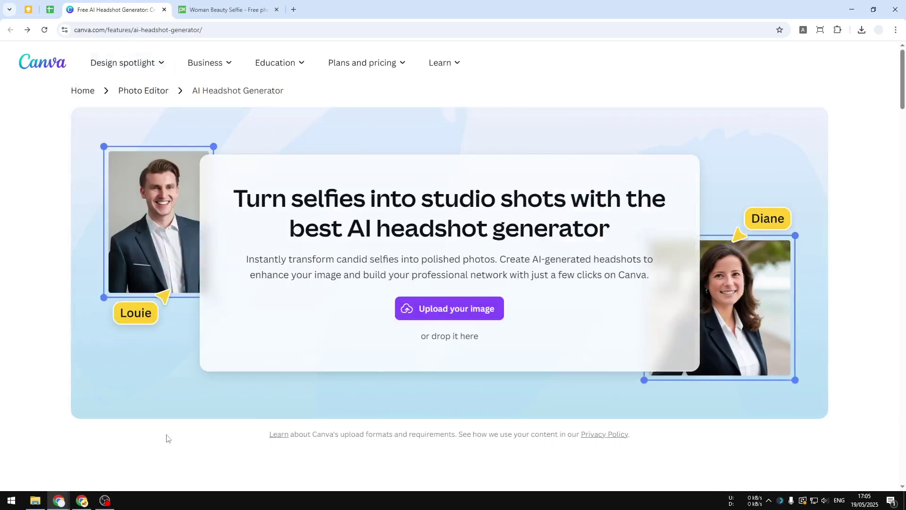
- Fetch the park selfie from the Pixabay tab and drag it into the Canva design
key(ctrl+Tab)
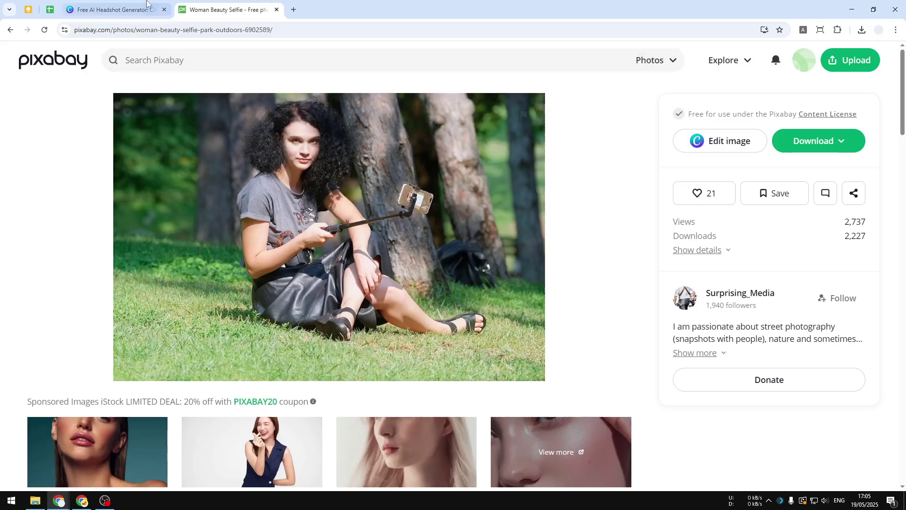
key(ctrl+shift+Tab)
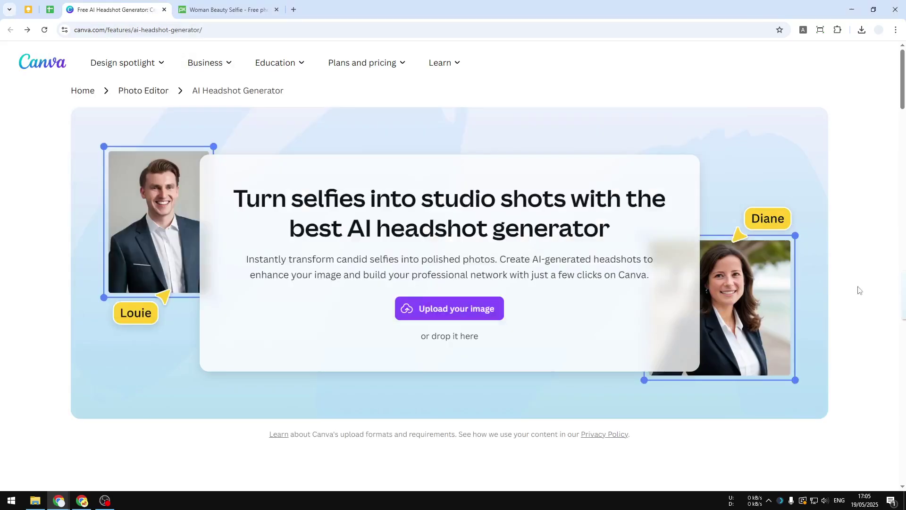
drag(539, 245, 452, 255)
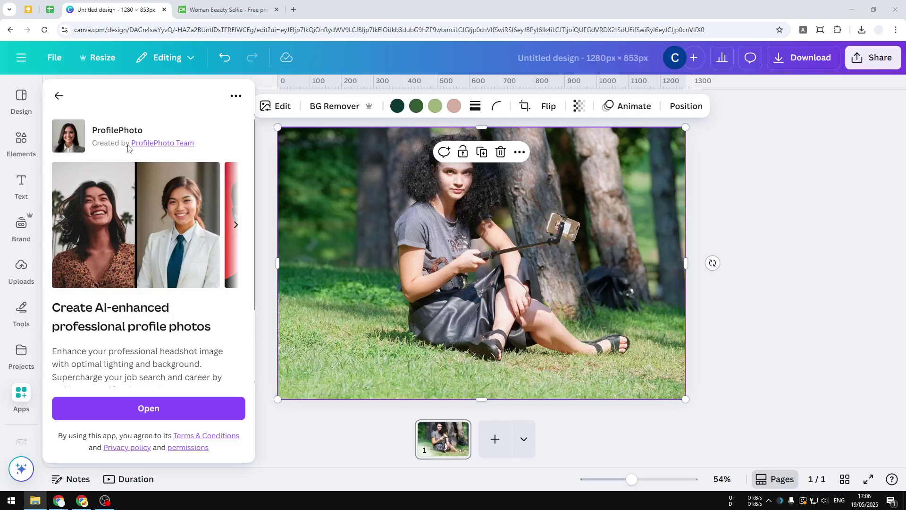
- Launch ProfilePhoto and load the park selfie from the canvas into it
click(187, 409)
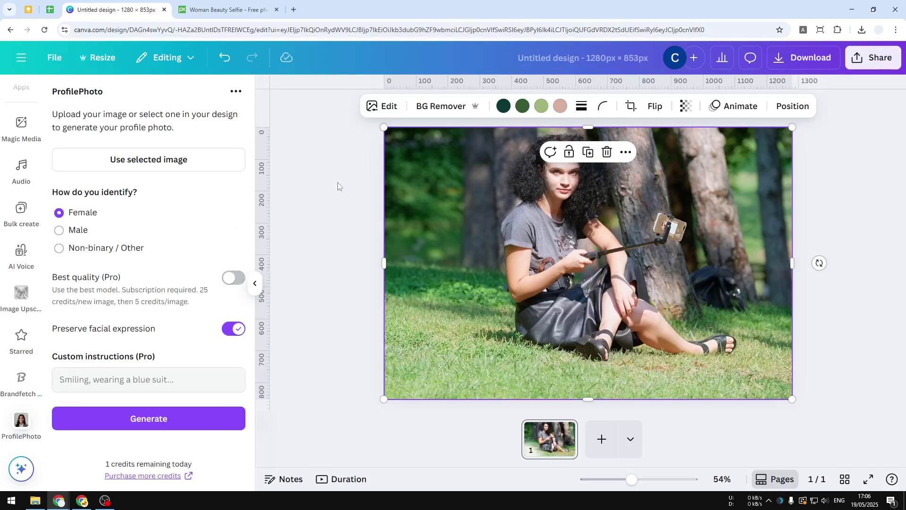
click(144, 160)
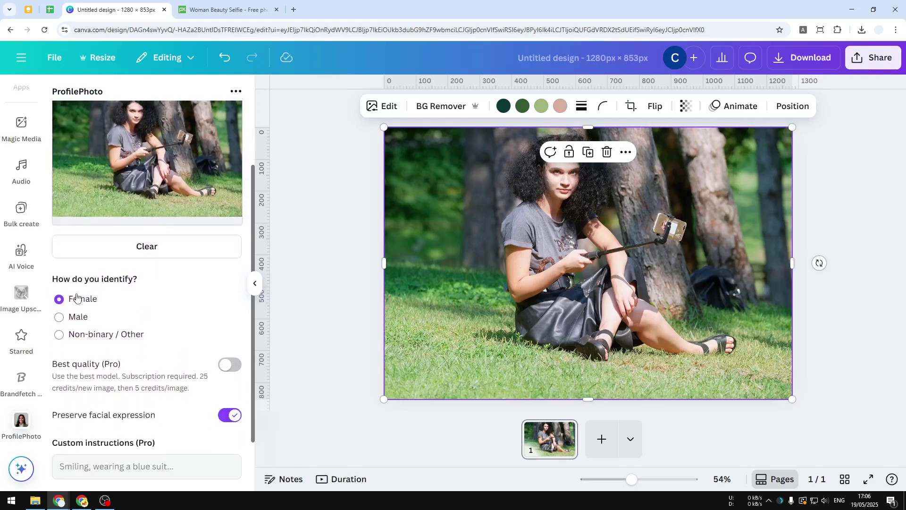
scroll(128, 287, down, 1)
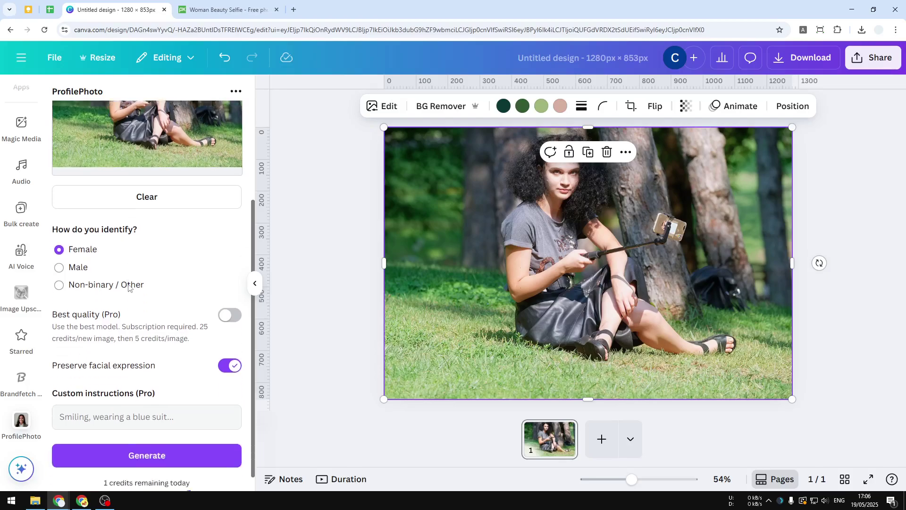
scroll(128, 287, down, 1)
- Try Best quality on and off, leaving it off with Female selected
click(214, 297)
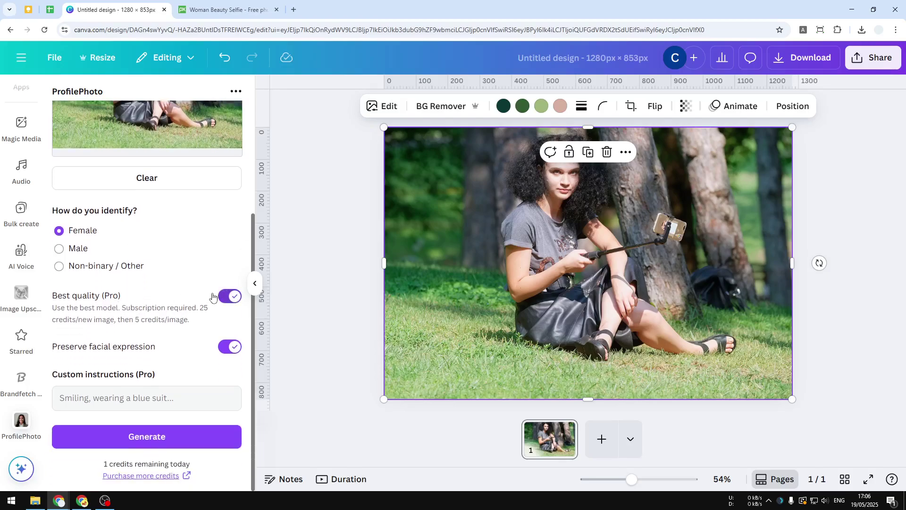
click(213, 296)
click(221, 300)
click(221, 300)
scroll(195, 276, up, 5)
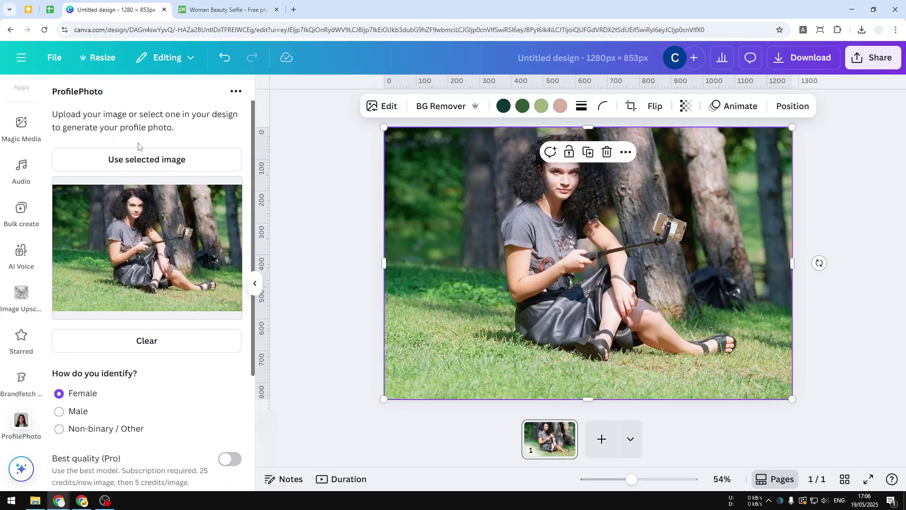
scroll(142, 210, down, 4)
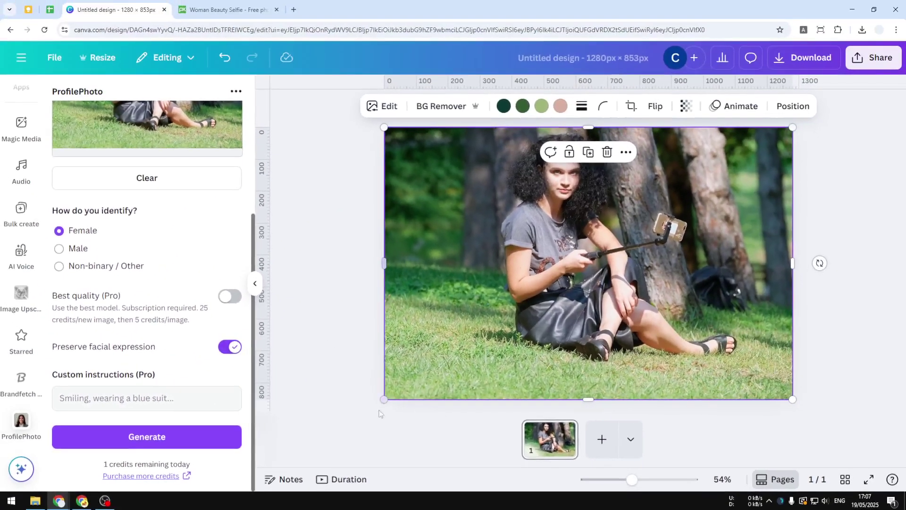
- Generate the blazer headshot onto the page, then select the park selfie behind it
click(182, 447)
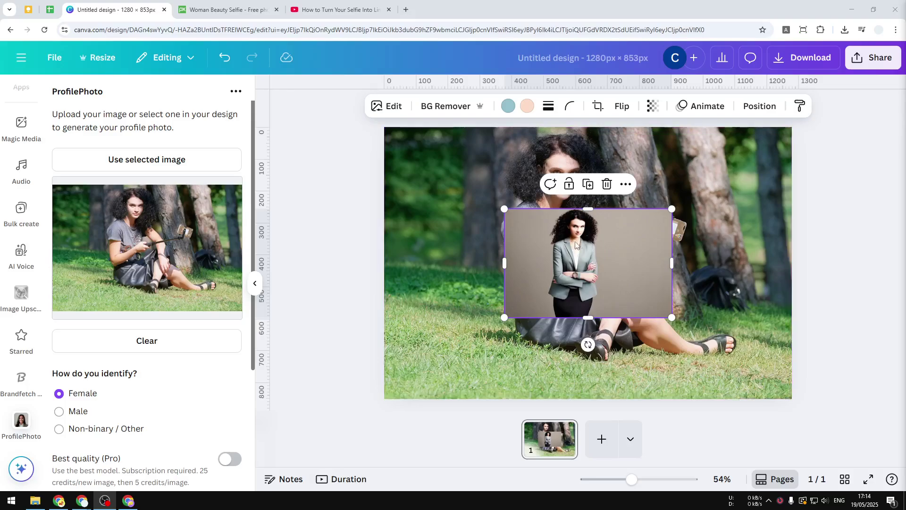
click(684, 287)
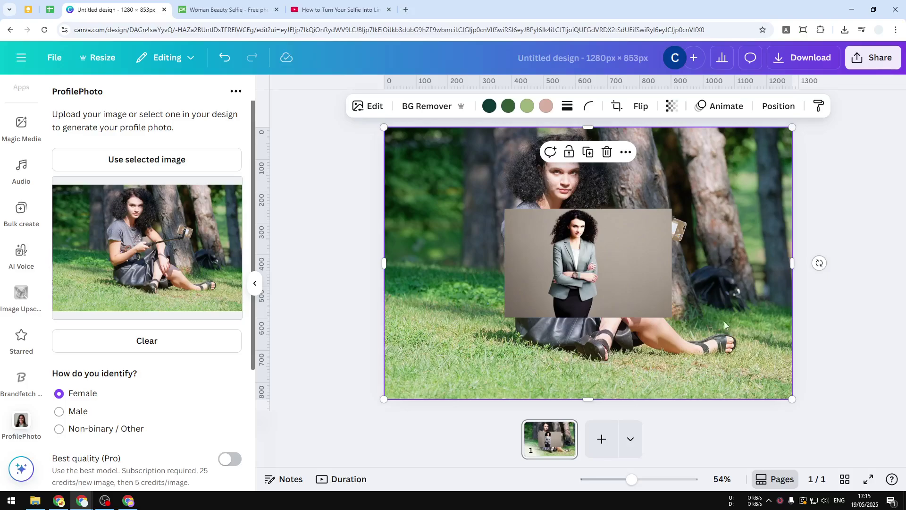
- Duplicate the page and slide the selfie to the left side of page 2
click(778, 479)
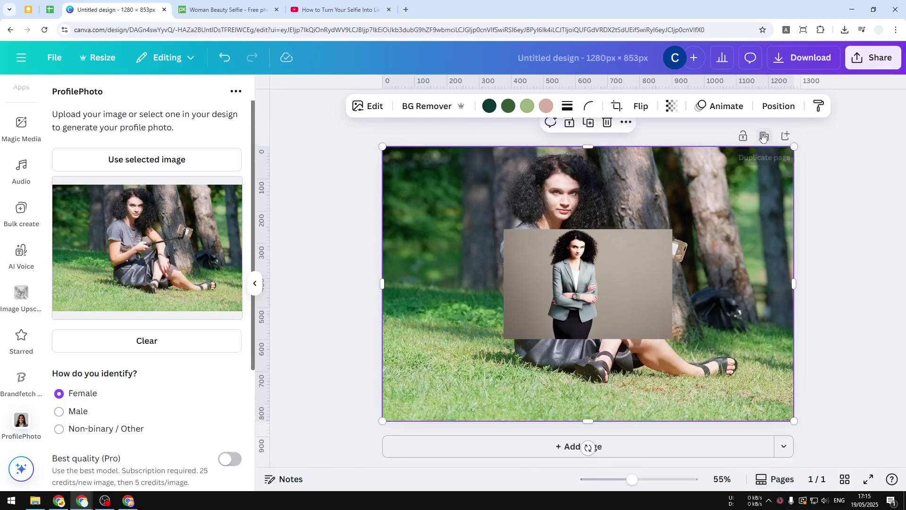
click(763, 137)
click(719, 312)
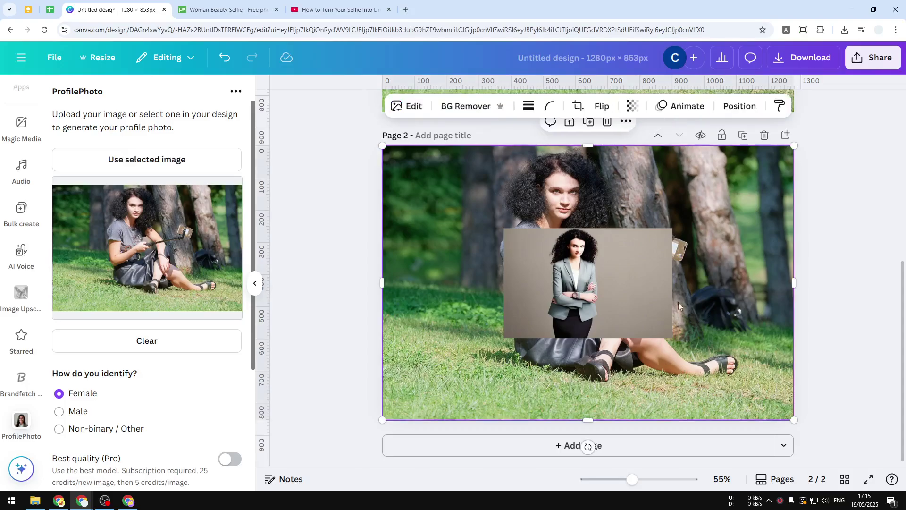
drag(665, 305, 750, 329)
drag(552, 253, 423, 242)
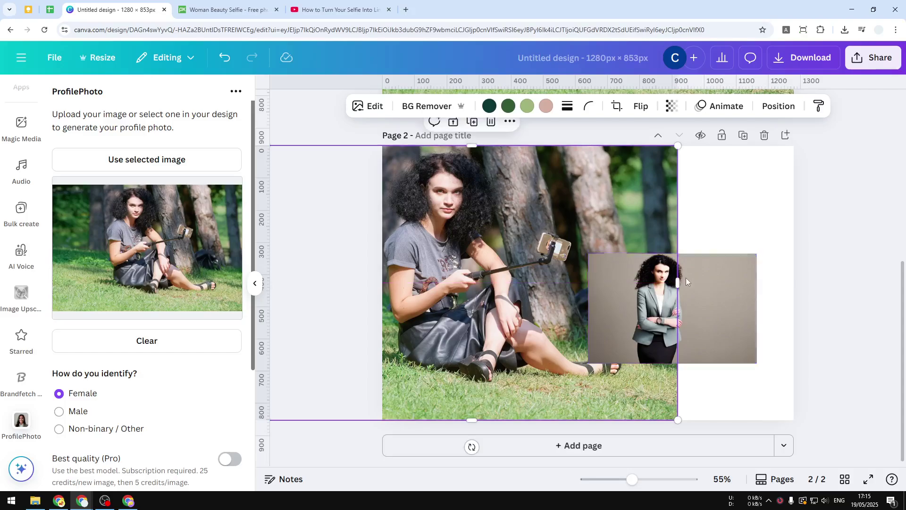
- Crop the headshot to a narrow portrait and fit it into page 2's right half
click(687, 281)
drag(686, 282, 715, 209)
mouse_move(785, 237)
mouse_down()
mouse_move(706, 238)
mouse_move(727, 238)
mouse_up()
mouse_move(617, 239)
mouse_down()
mouse_move(656, 239)
mouse_move(755, 202)
mouse_up()
drag(723, 255, 615, 420)
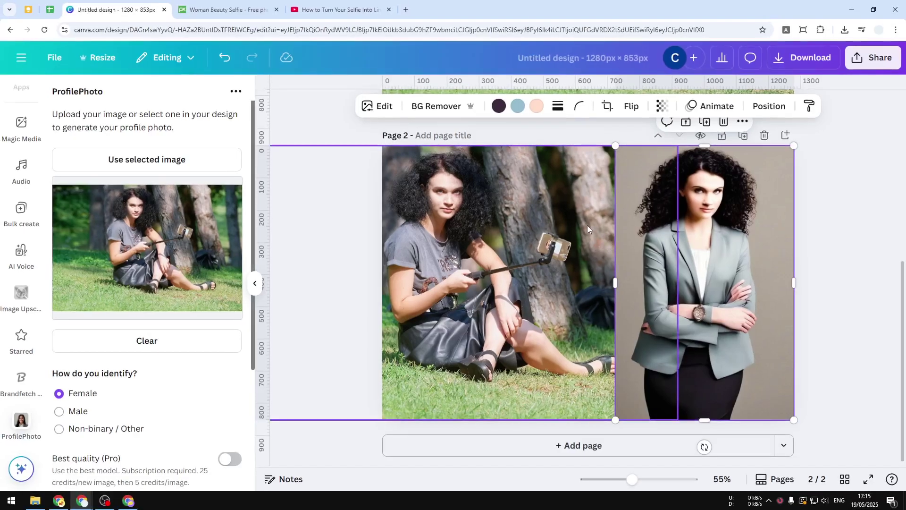
scroll(145, 202, down, 3)
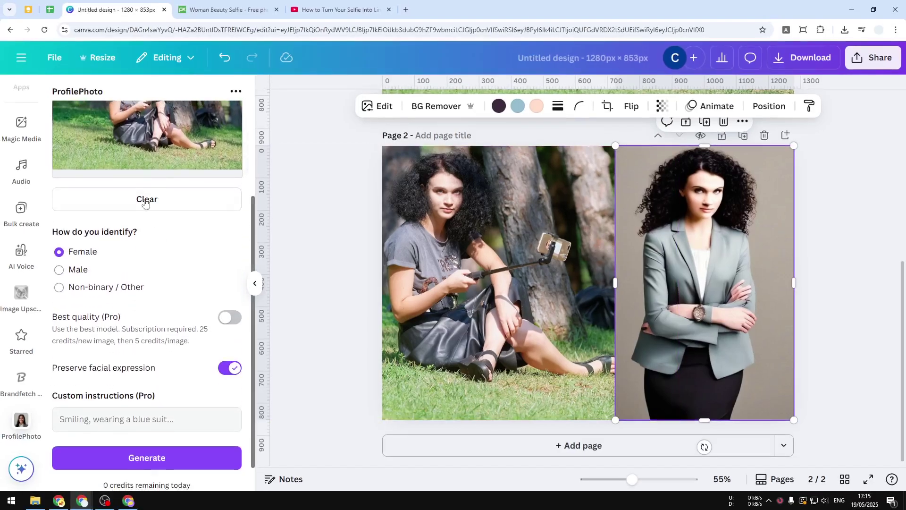
scroll(145, 202, up, 3)
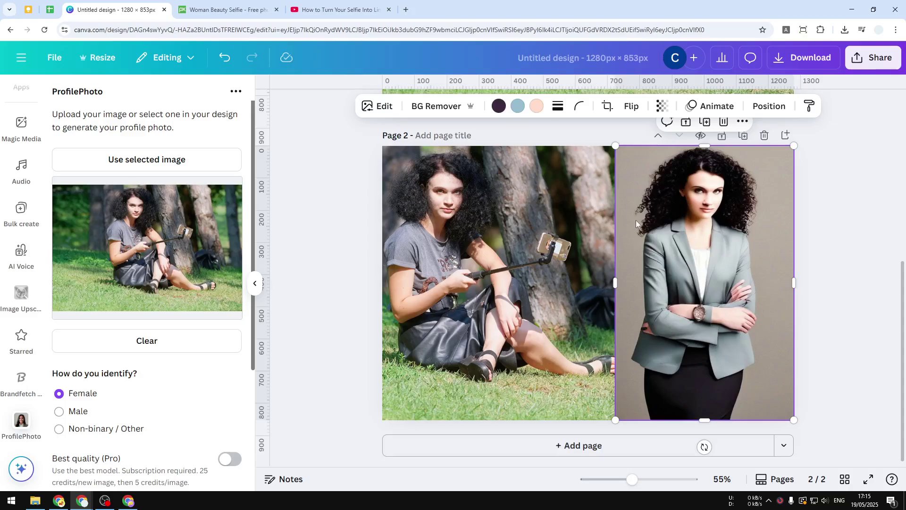
- Open the headshot image in its own Chrome tab, zoom out, and compare ChatGPT's headshots
click(516, 214)
mouse_move(471, 212)
mouse_down()
mouse_move(444, 3)
mouse_move(448, 9)
mouse_up()
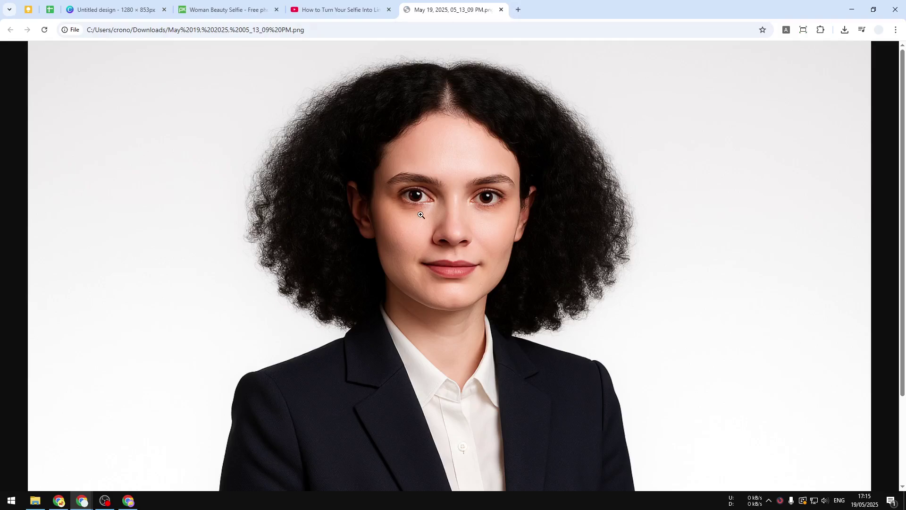
key(ctrl+minus)
key(ctrl+minus)
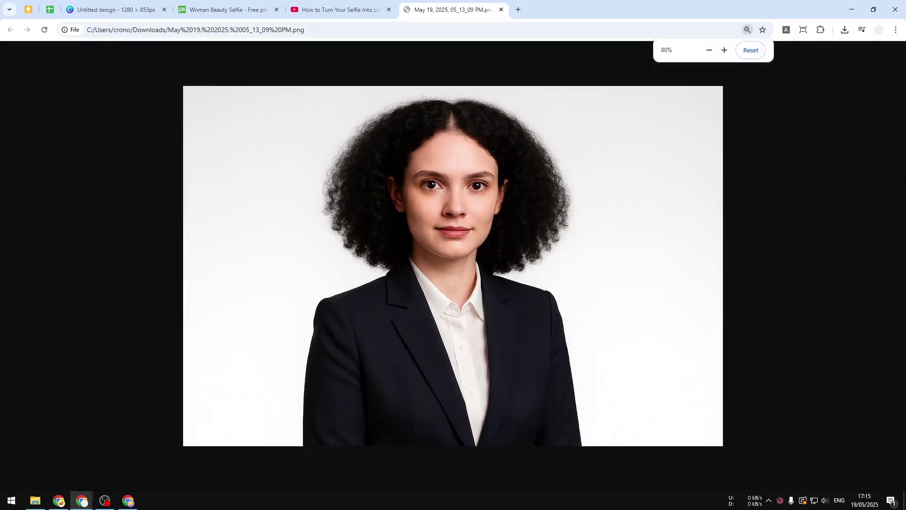
click(128, 500)
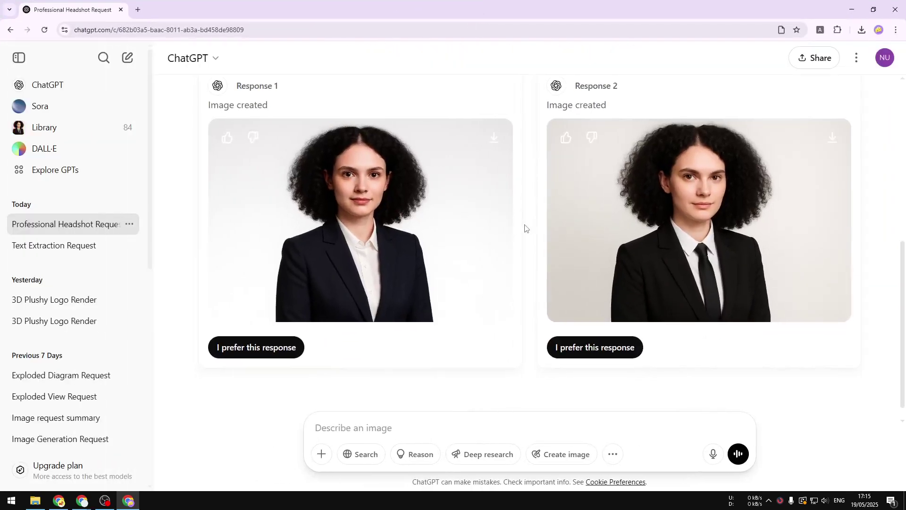
key(alt+Tab)
- Move from the Pixabay tab to the selfie-to-LinkedIn YouTube tutorial
click(221, 9)
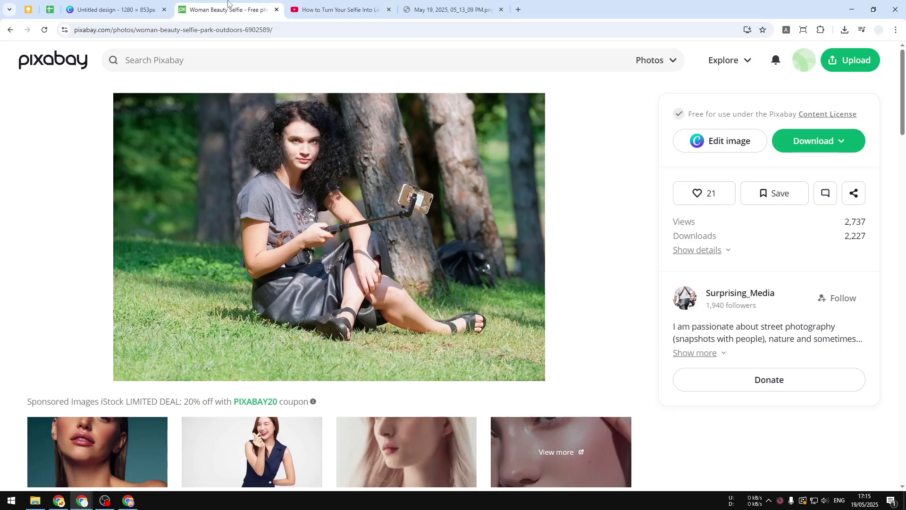
key(ctrl+Tab)
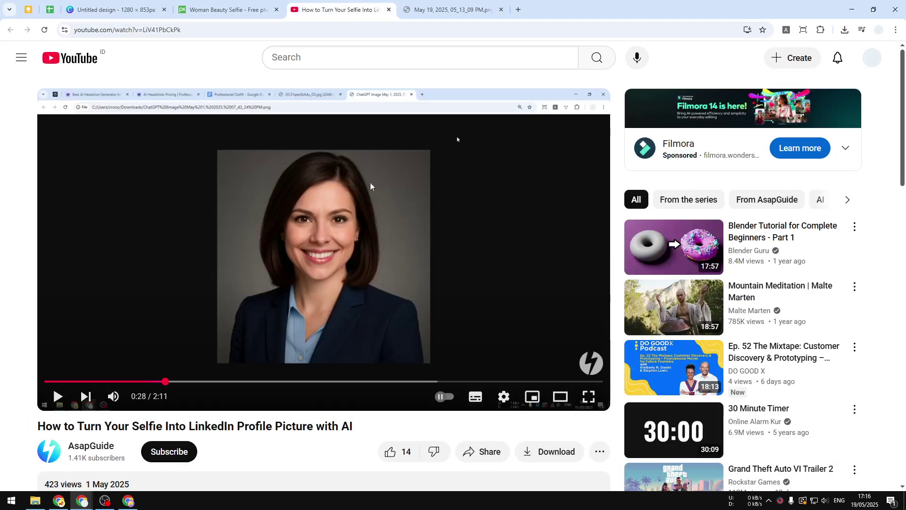